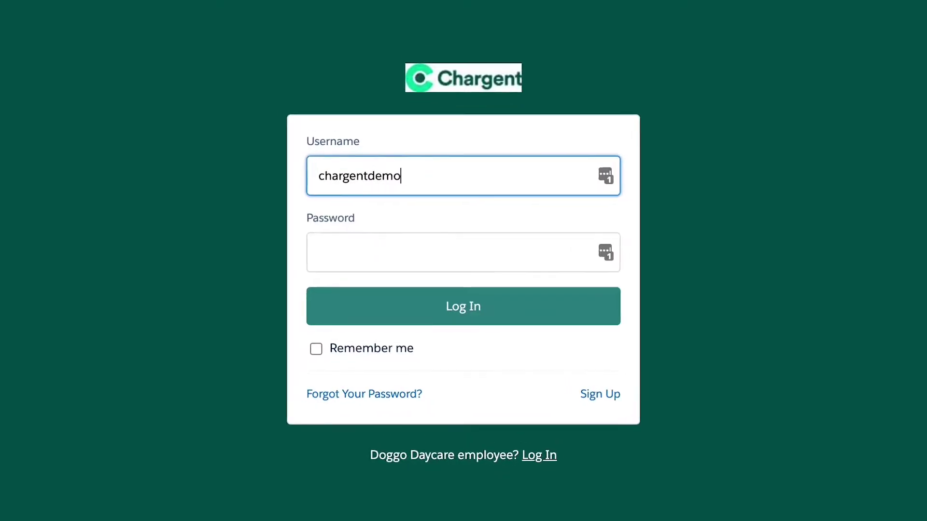
Log in and open Setup's All Sites page listing the org's six Experience Cloud sites
{"action": "type", "text": "@ap"}
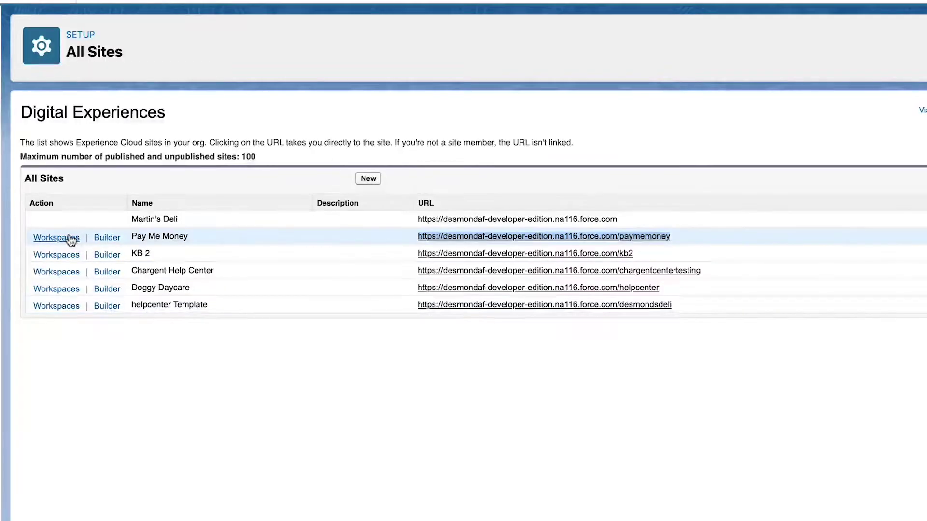
Open Workspaces for the Pay Me Money site, then return to the Chargent app home page
{"action": "left_click", "coordinate": [70, 238]}
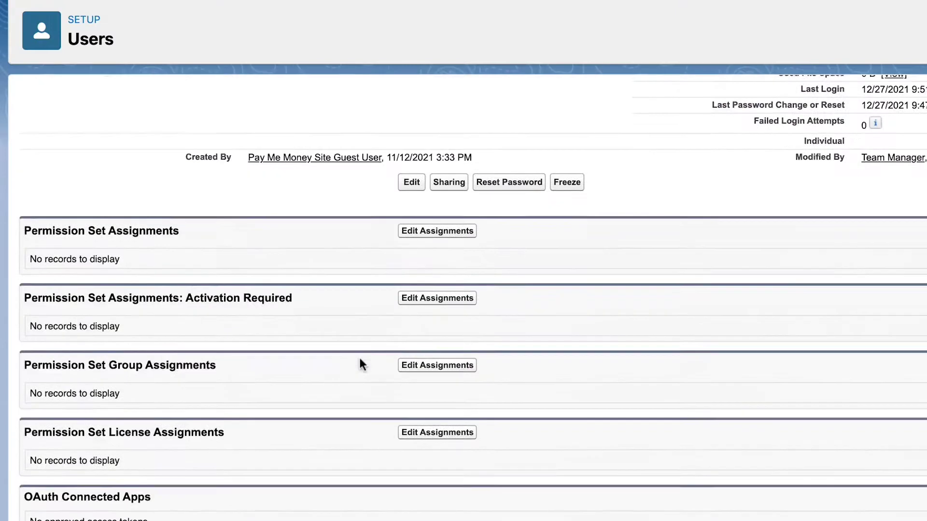
{"action": "scroll", "coordinate": [359, 364], "scroll_direction": "down", "scroll_amount": 8}
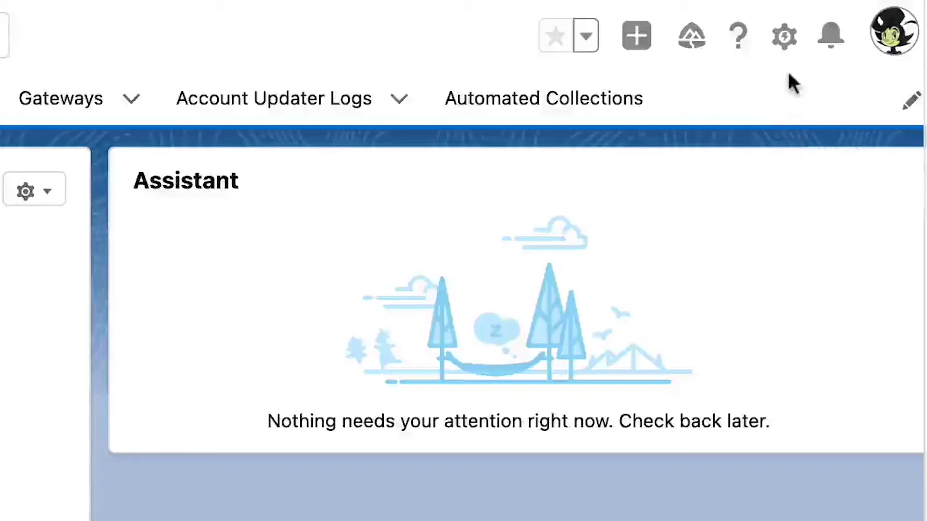
From Setup's All Sites, open the Pay Me Money workspace's Administration Members page
{"action": "left_click", "coordinate": [784, 37]}
{"action": "left_click", "coordinate": [693, 140]}
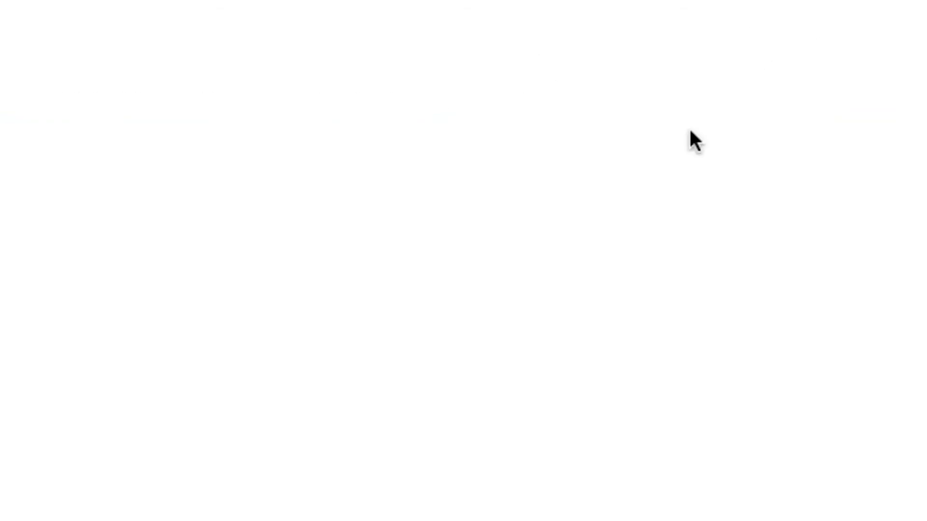
{"action": "left_click", "coordinate": [95, 58]}
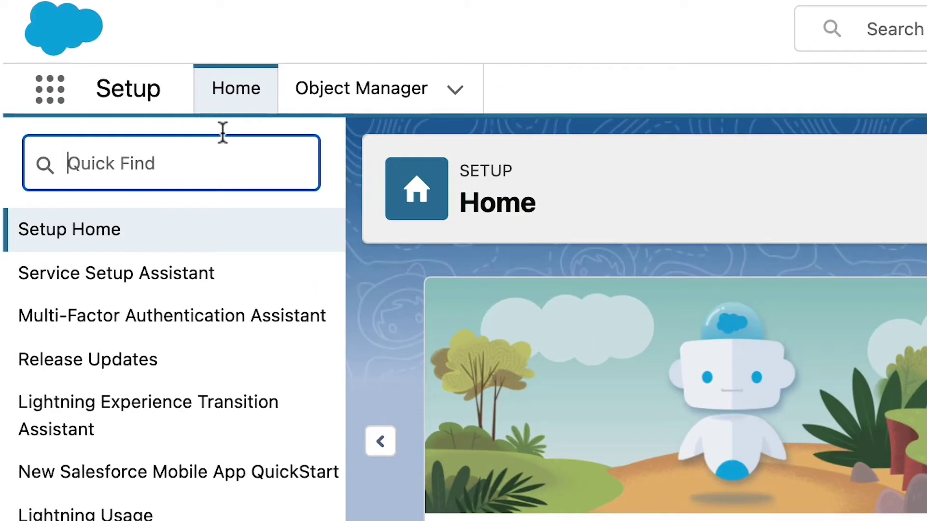
{"action": "type", "text": "All Sites"}
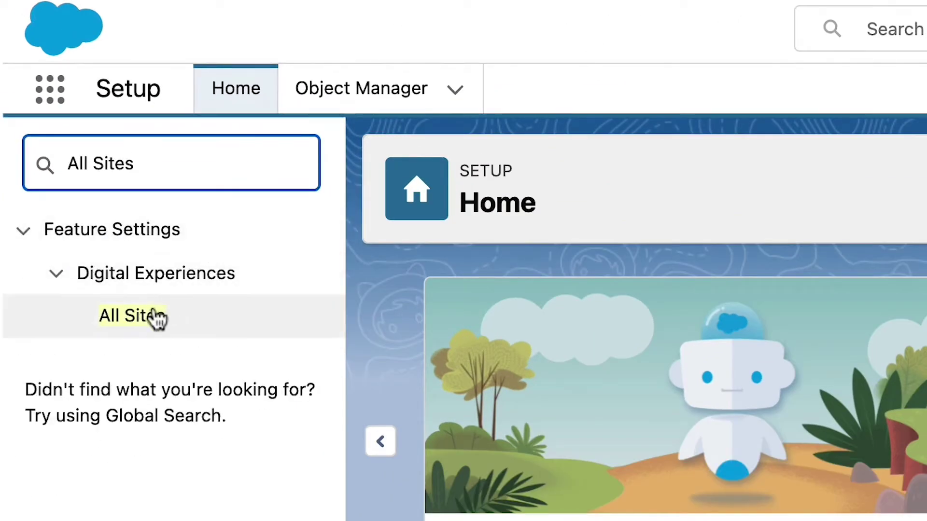
{"action": "left_click", "coordinate": [155, 316]}
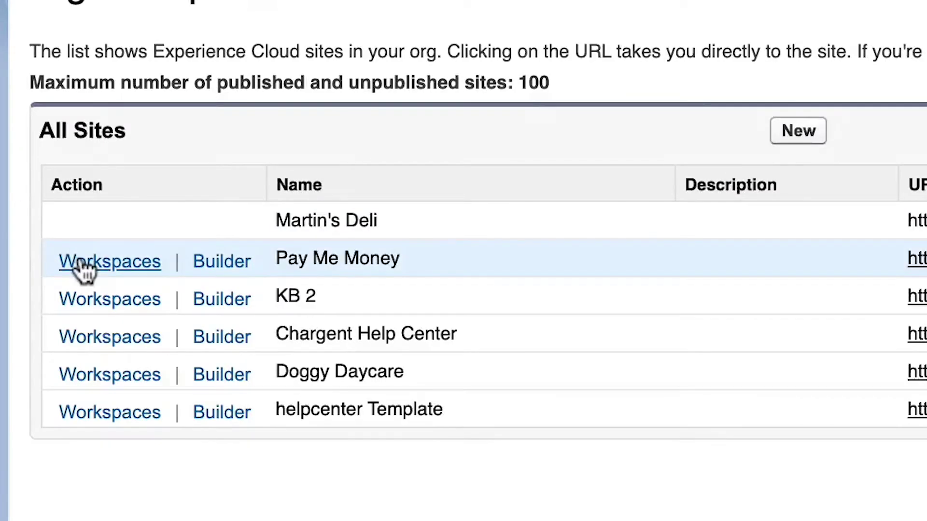
{"action": "left_click", "coordinate": [79, 262]}
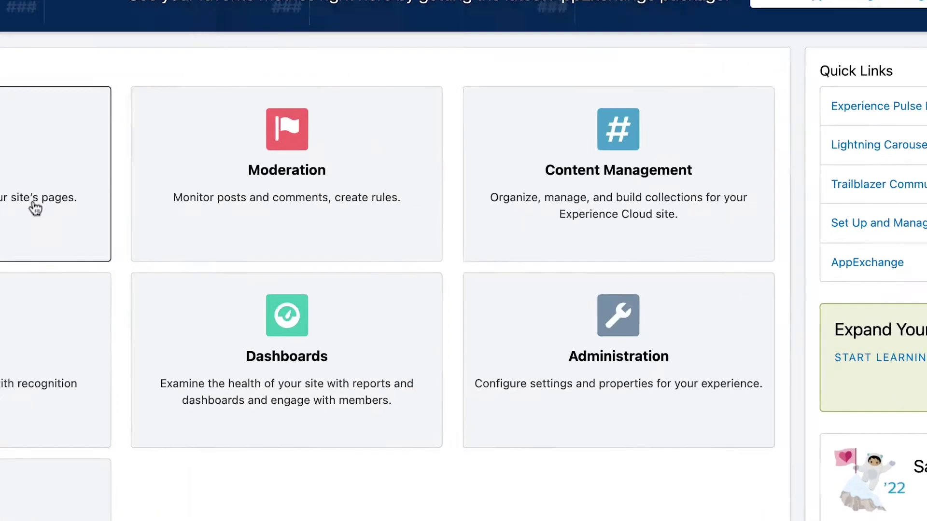
{"action": "left_click", "coordinate": [209, 163]}
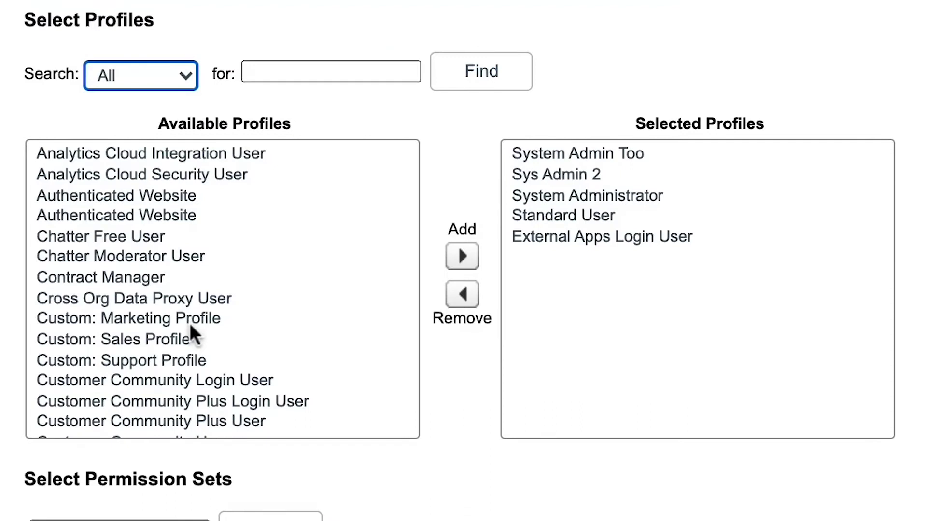
Add the Customer Community User profile to the site's selected member profiles
{"action": "scroll", "coordinate": [189, 323], "scroll_direction": "down", "scroll_amount": 4}
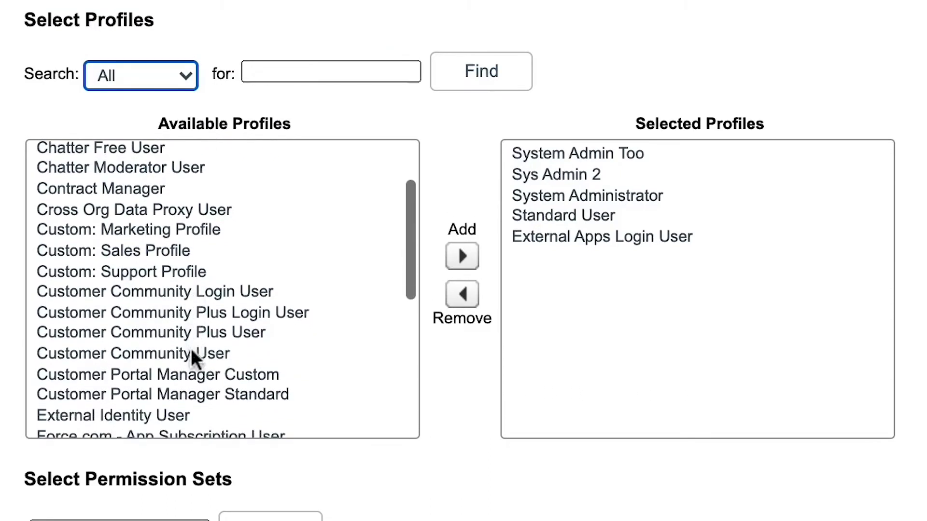
{"action": "left_click", "coordinate": [192, 356]}
{"action": "left_click", "coordinate": [464, 255]}
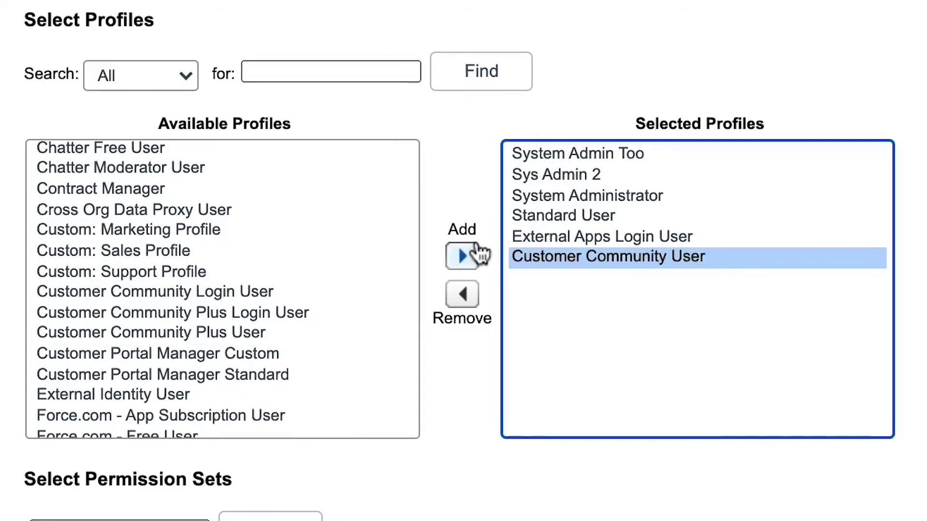
Add the Chargent Admin (Orders) permission set to the site's selected permission sets
{"action": "scroll", "coordinate": [372, 458], "scroll_direction": "down", "scroll_amount": 5}
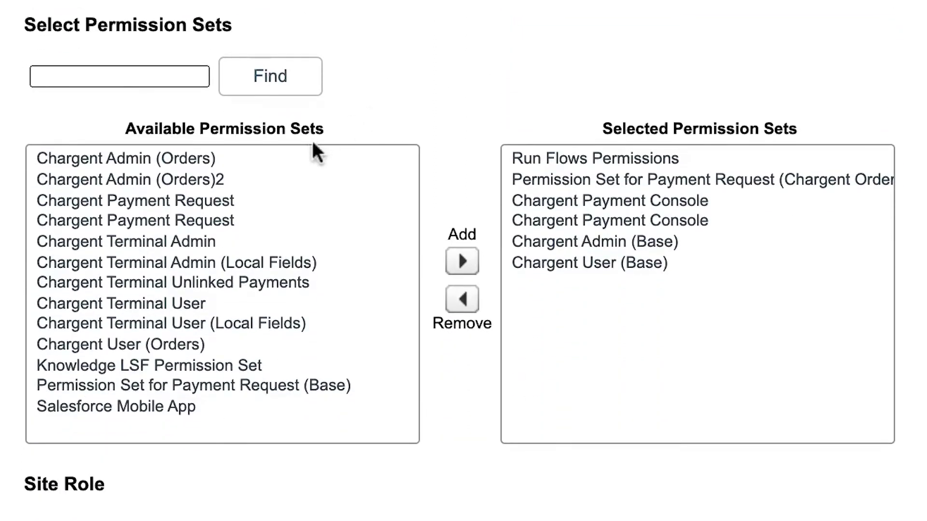
{"action": "left_click", "coordinate": [305, 163]}
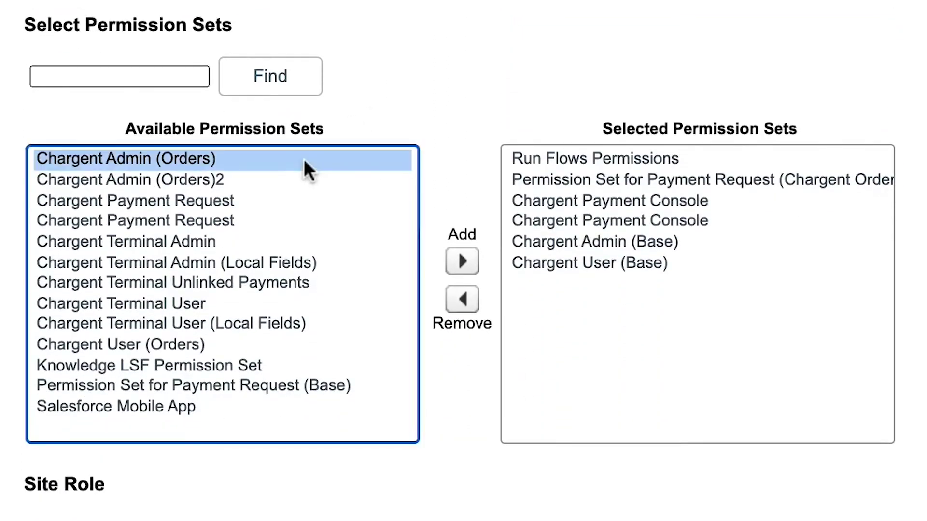
{"action": "left_click", "coordinate": [463, 261]}
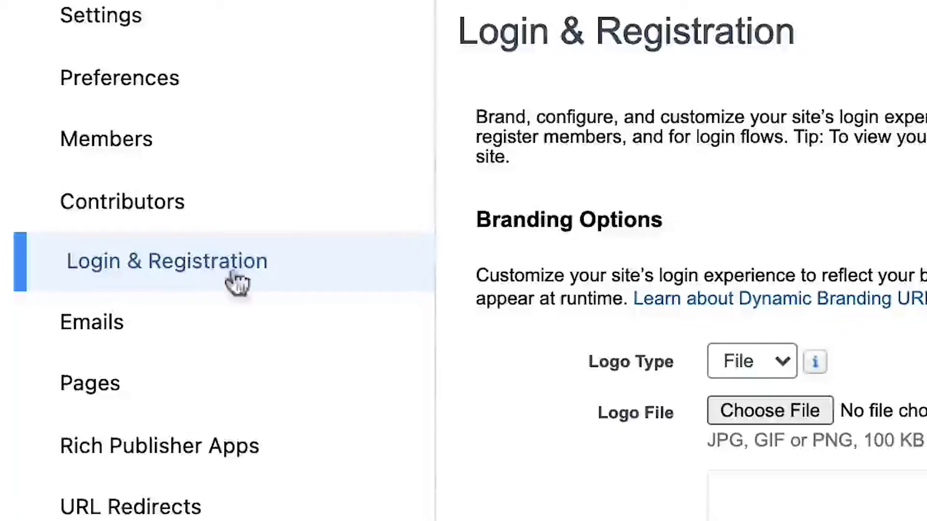
{"action": "scroll", "coordinate": [317, 276], "scroll_direction": "down", "scroll_amount": 5}
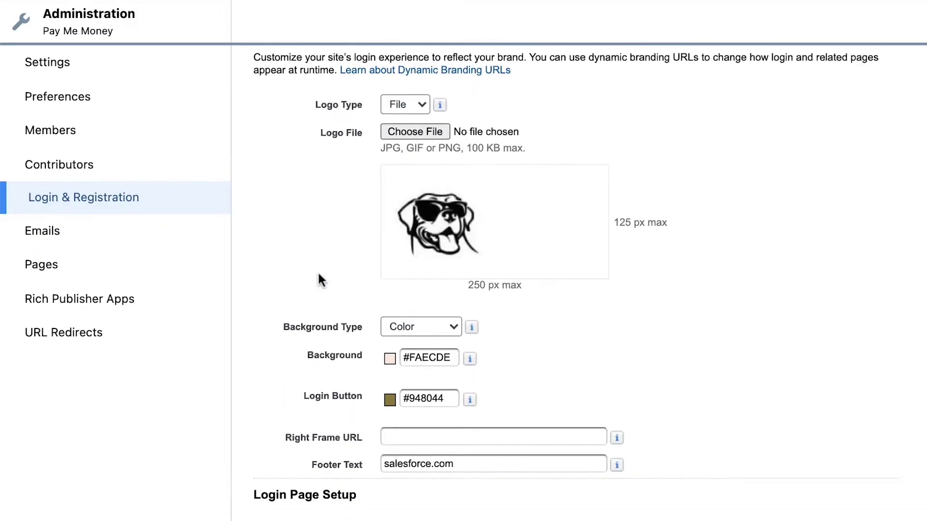
{"action": "scroll", "coordinate": [319, 274], "scroll_direction": "down", "scroll_amount": 4}
{"action": "scroll", "coordinate": [318, 274], "scroll_direction": "down", "scroll_amount": 3}
{"action": "scroll", "coordinate": [318, 274], "scroll_direction": "down", "scroll_amount": 5}
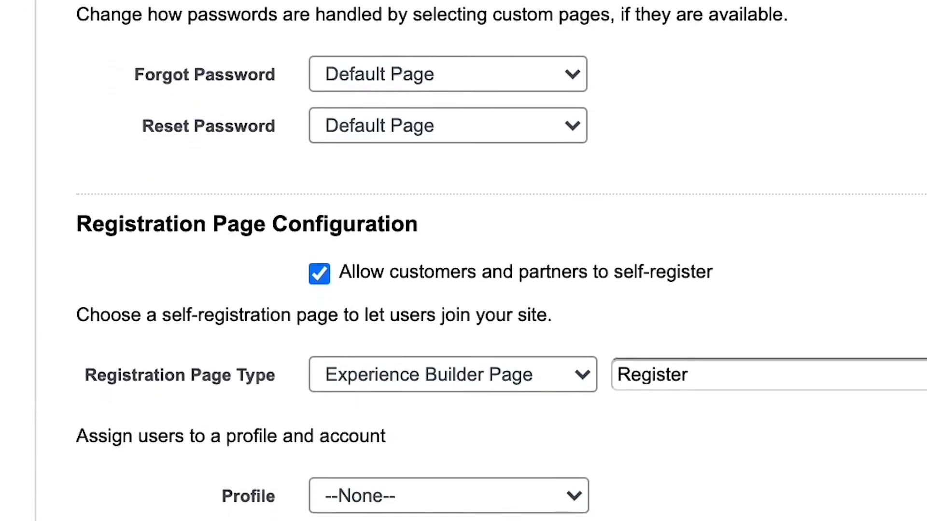
{"action": "scroll", "coordinate": [281, 149], "scroll_direction": "down", "scroll_amount": 1}
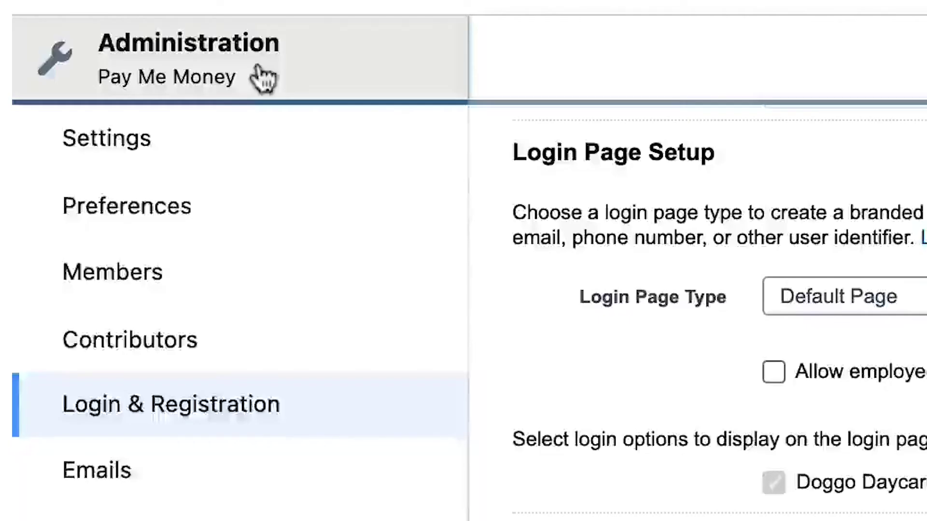
Switch the Pay Me Money workspace from Administration to Experience Builder
{"action": "left_click", "coordinate": [261, 77]}
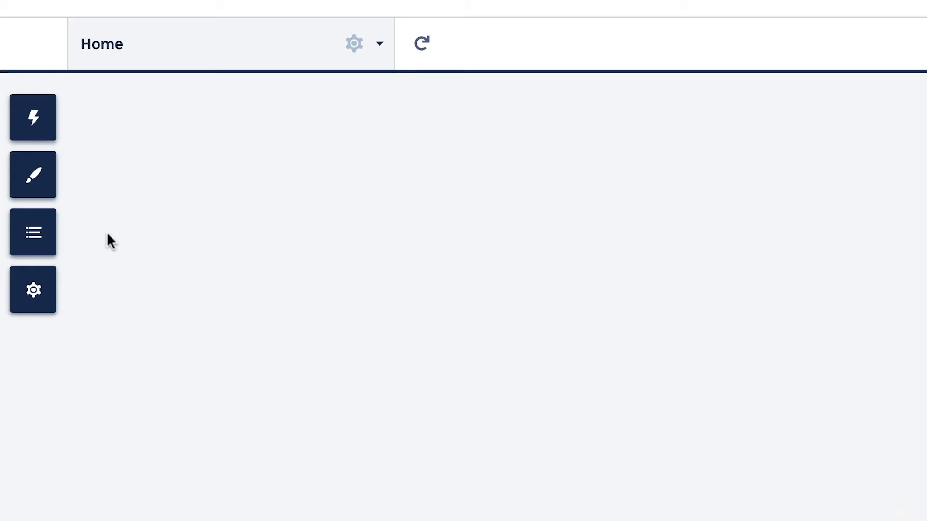
Create new Object Pages for the Chargent Order object from the Pages menu
{"action": "left_click", "coordinate": [381, 46]}
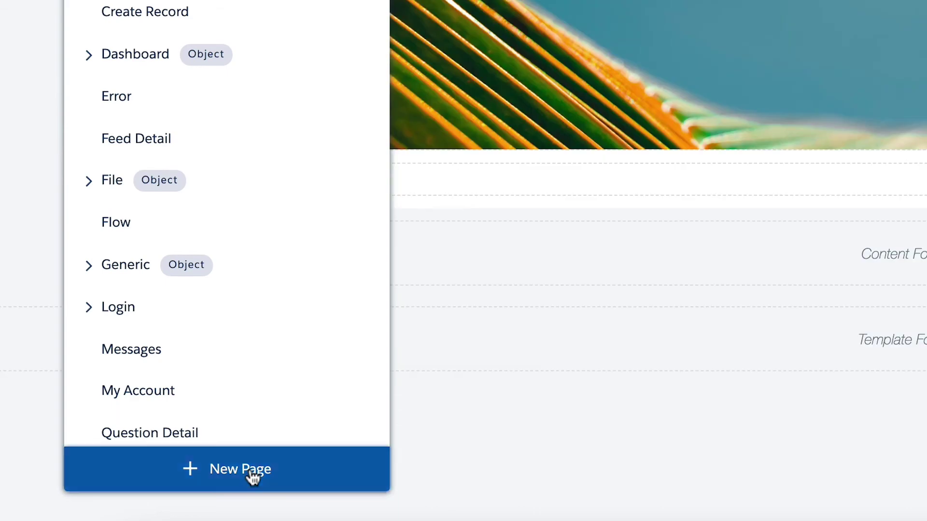
{"action": "left_click", "coordinate": [252, 472]}
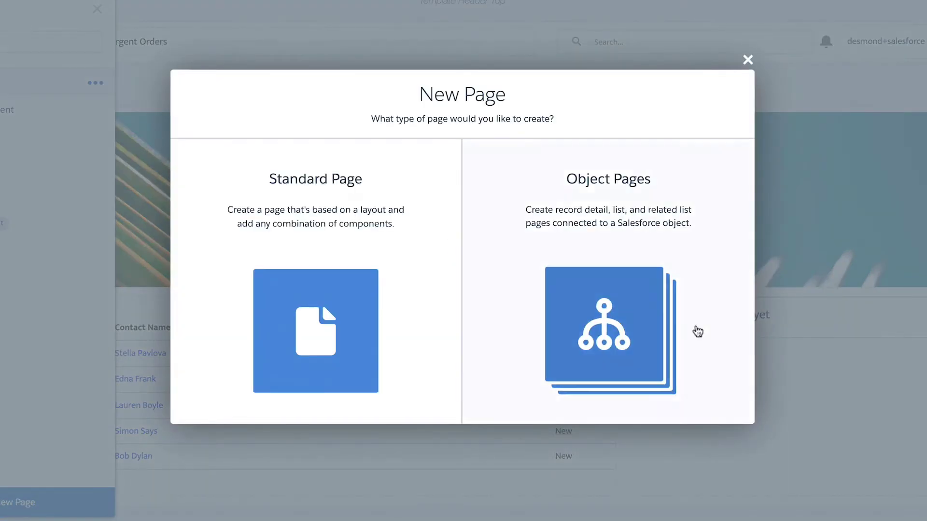
{"action": "left_click", "coordinate": [673, 331]}
{"action": "type", "text": "Chargent"}
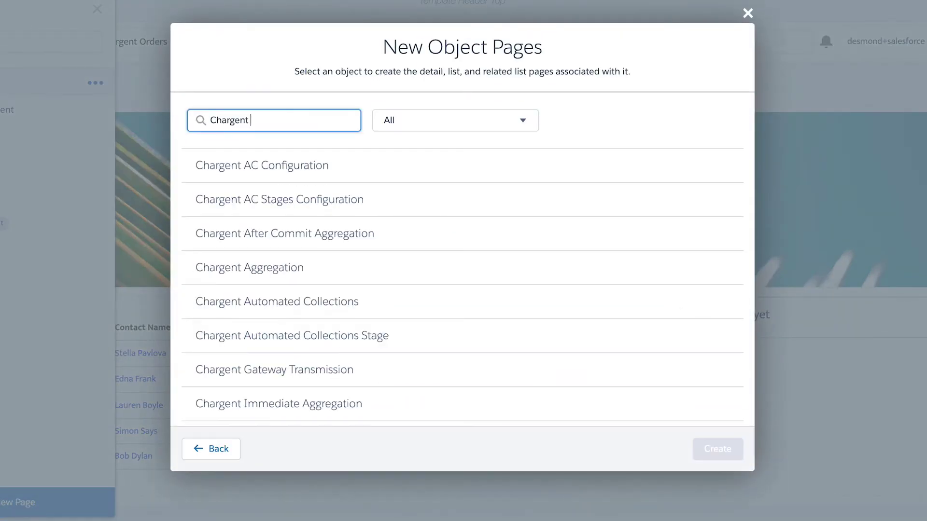
{"action": "type", "text": " Or"}
{"action": "left_click", "coordinate": [340, 171]}
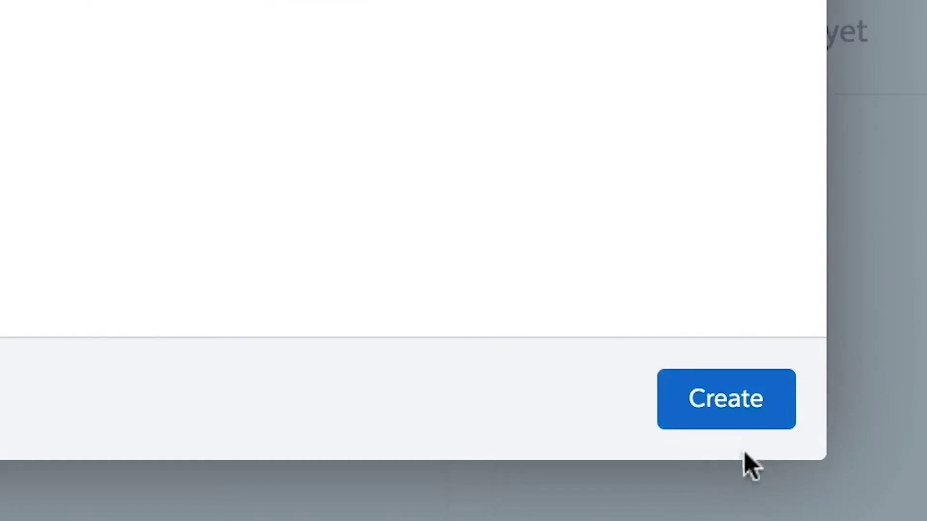
{"action": "left_click", "coordinate": [721, 452]}
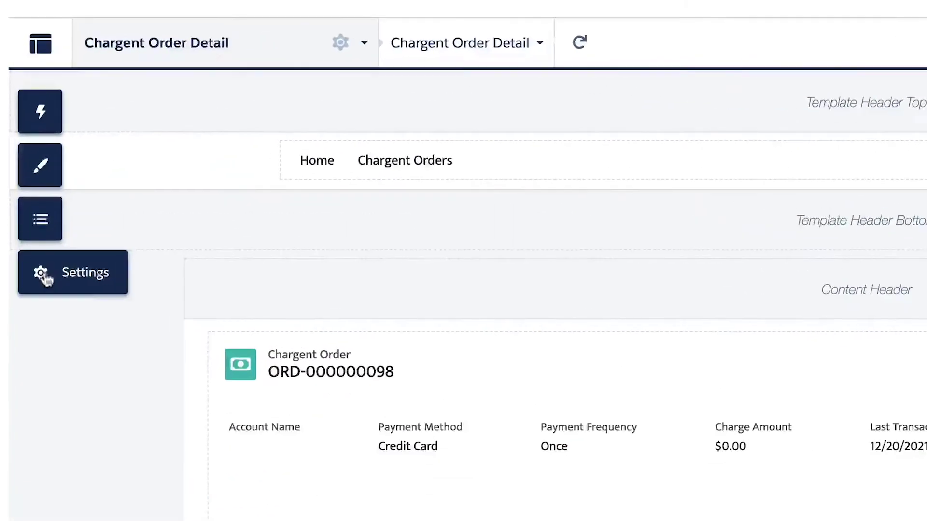
Open the site's Settings in Builder, then head back to the Chargent app home page
{"action": "left_click", "coordinate": [43, 275]}
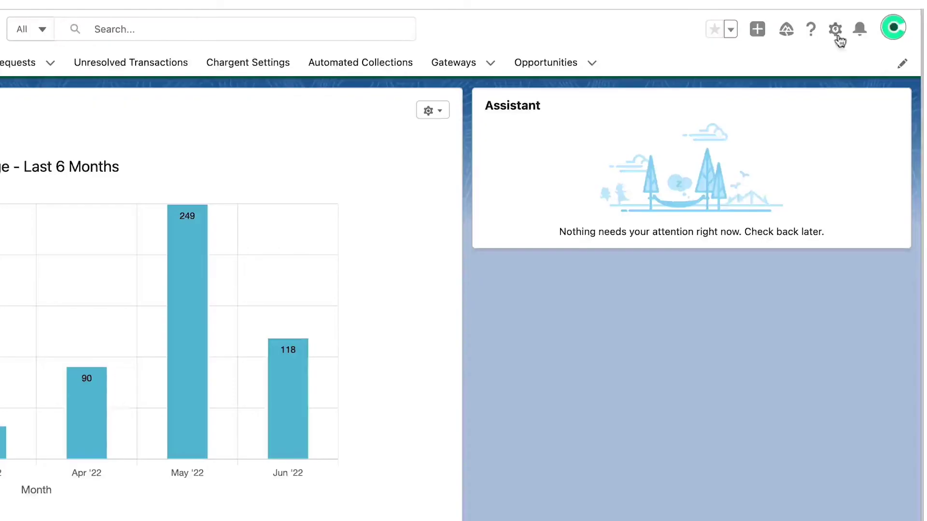
Open the community user's record from Setup's Users list
{"action": "left_click", "coordinate": [835, 30]}
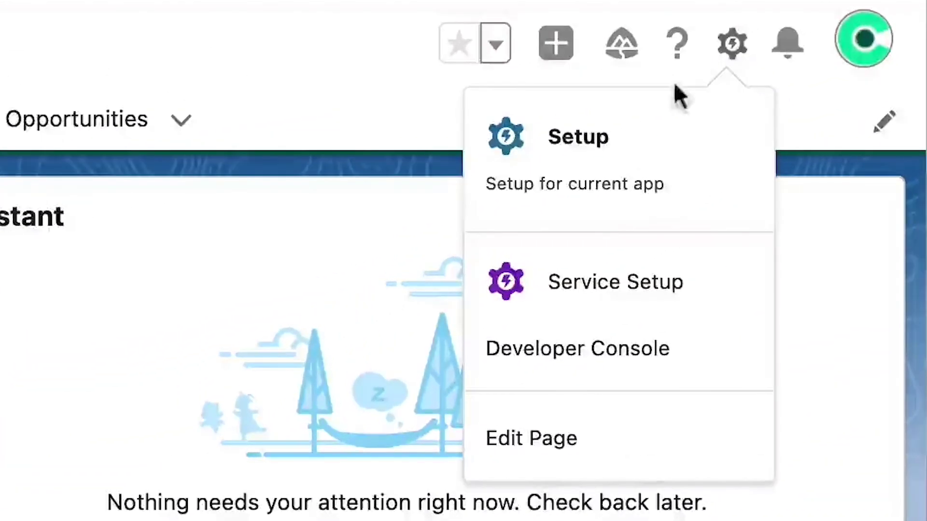
{"action": "left_click", "coordinate": [618, 140]}
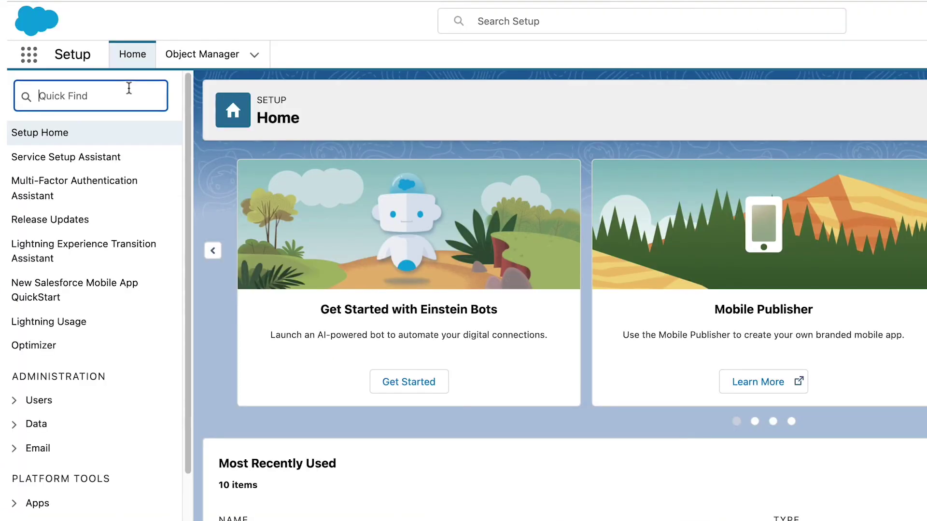
{"action": "type", "text": "users"}
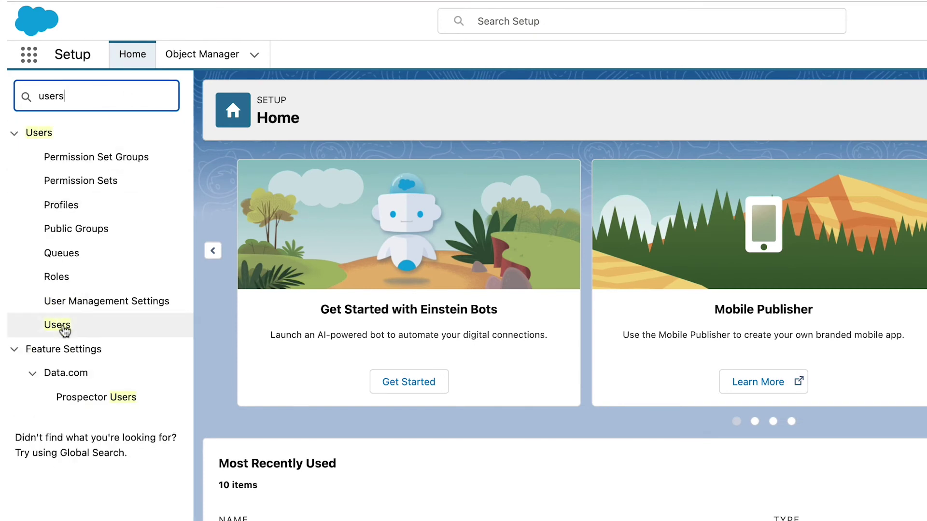
{"action": "left_click", "coordinate": [52, 328]}
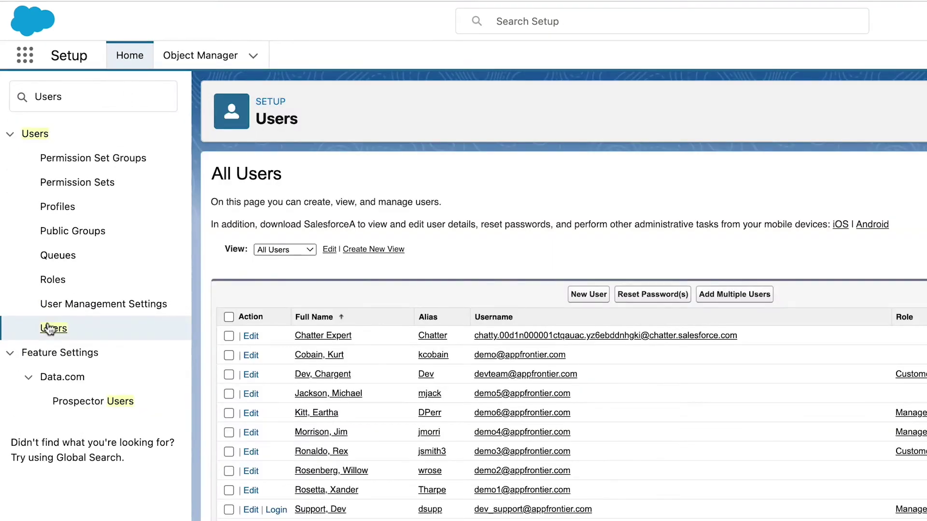
{"action": "left_click", "coordinate": [312, 356]}
Edit the user to have the Customer Community license and Customer Community User profile
{"action": "left_click", "coordinate": [270, 270]}
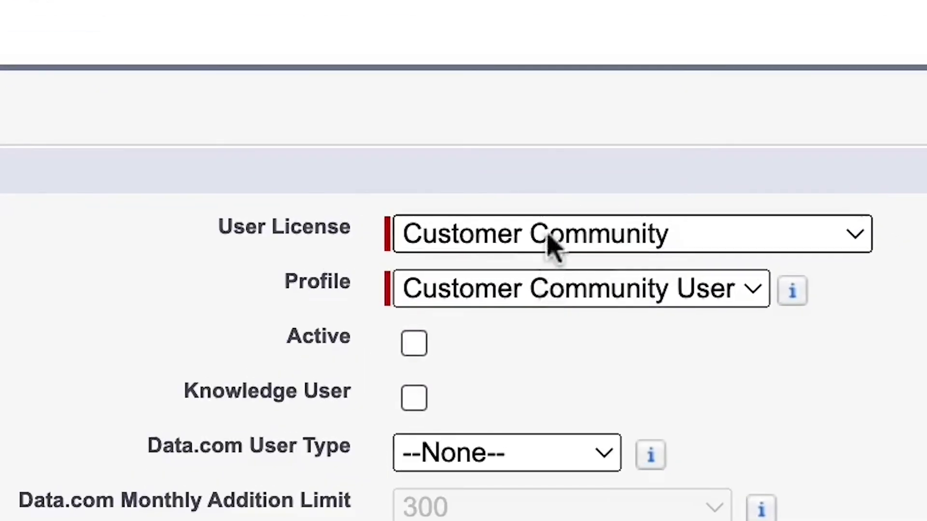
{"action": "left_click", "coordinate": [553, 246]}
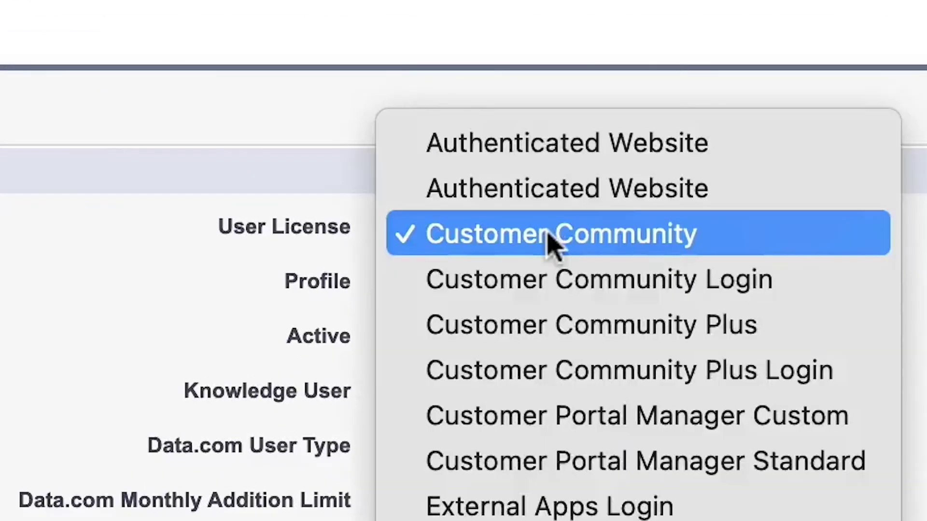
{"action": "left_click", "coordinate": [553, 246]}
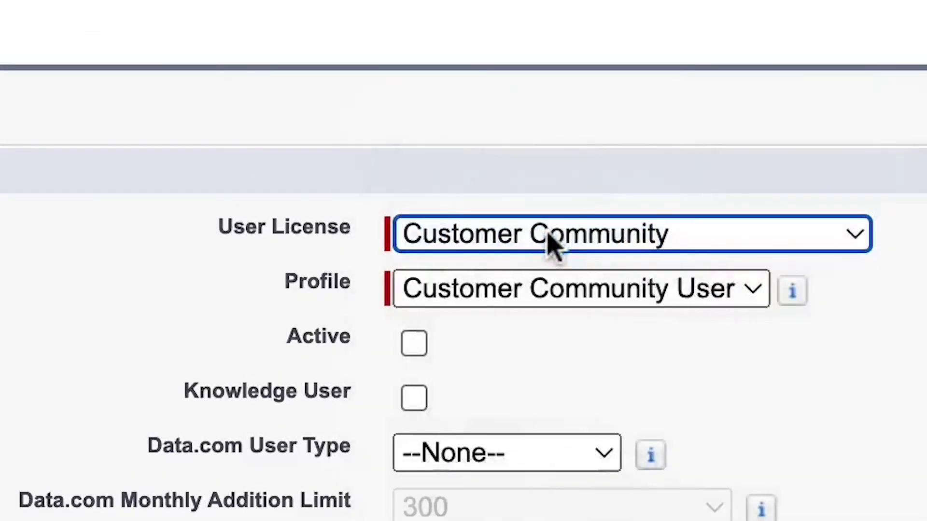
{"action": "left_click", "coordinate": [550, 290]}
{"action": "left_click", "coordinate": [553, 289]}
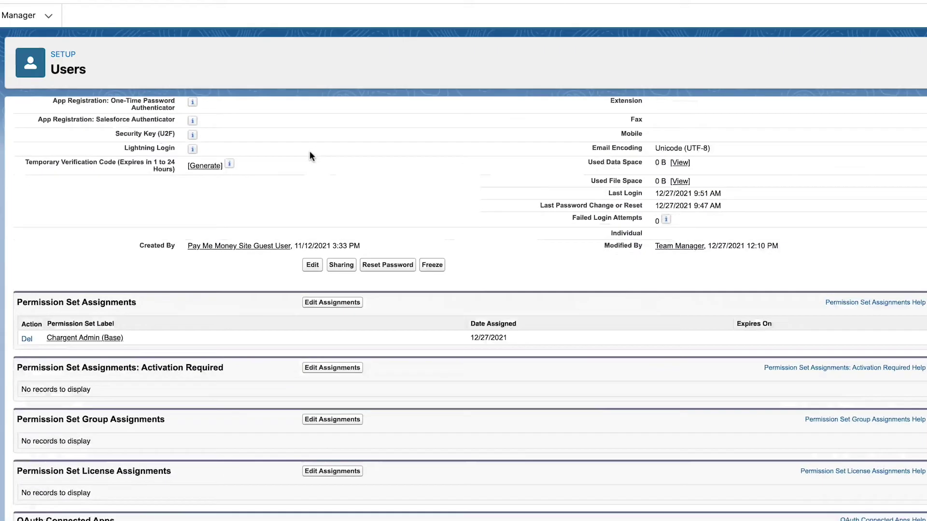
{"action": "scroll", "coordinate": [309, 152], "scroll_direction": "down", "scroll_amount": 6}
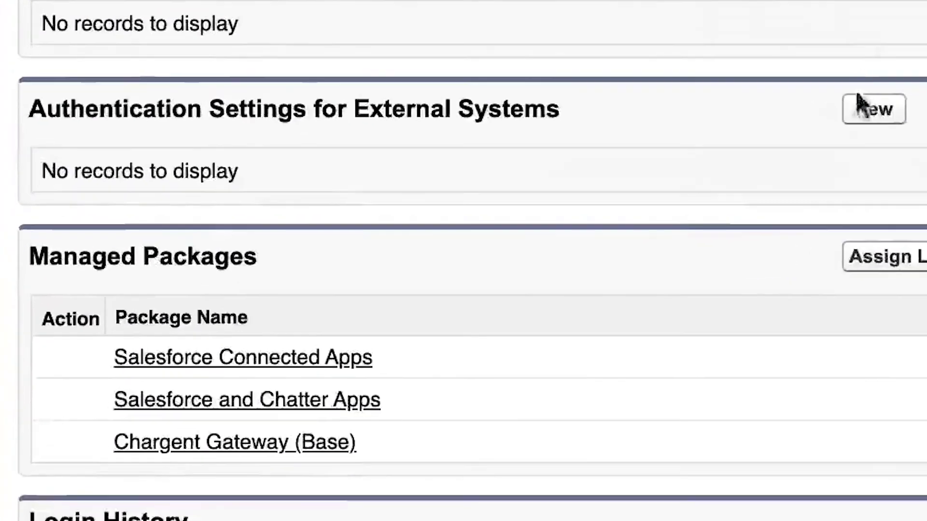
Assign the user the Chargent Orders package license
{"action": "left_click", "coordinate": [387, 346]}
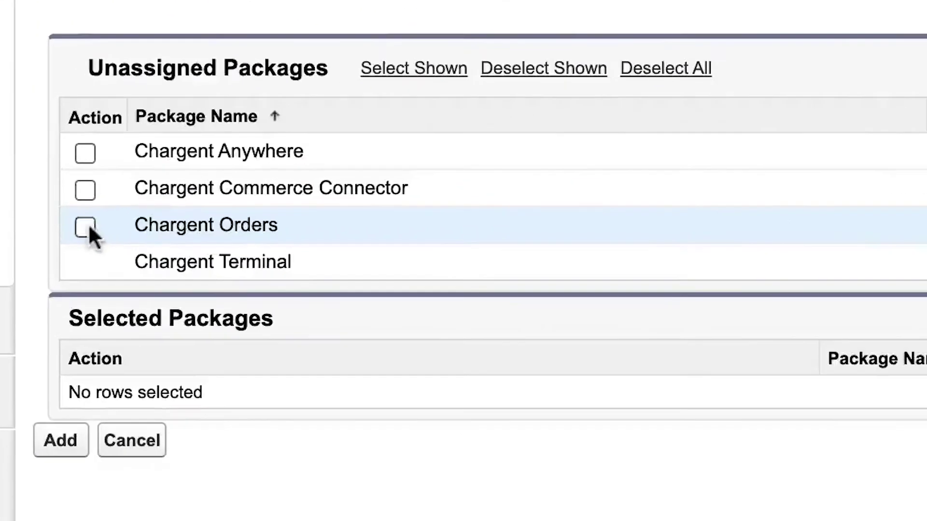
{"action": "left_click", "coordinate": [46, 186]}
{"action": "left_click", "coordinate": [71, 463]}
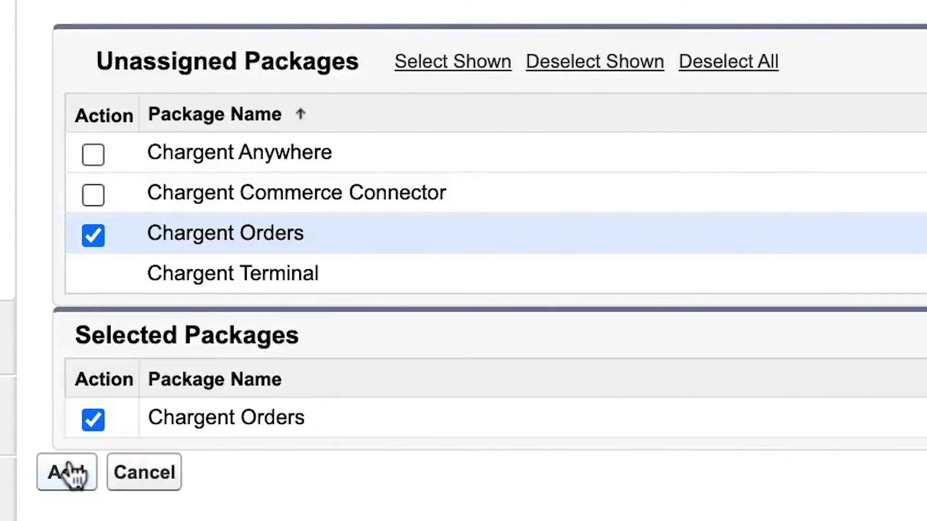